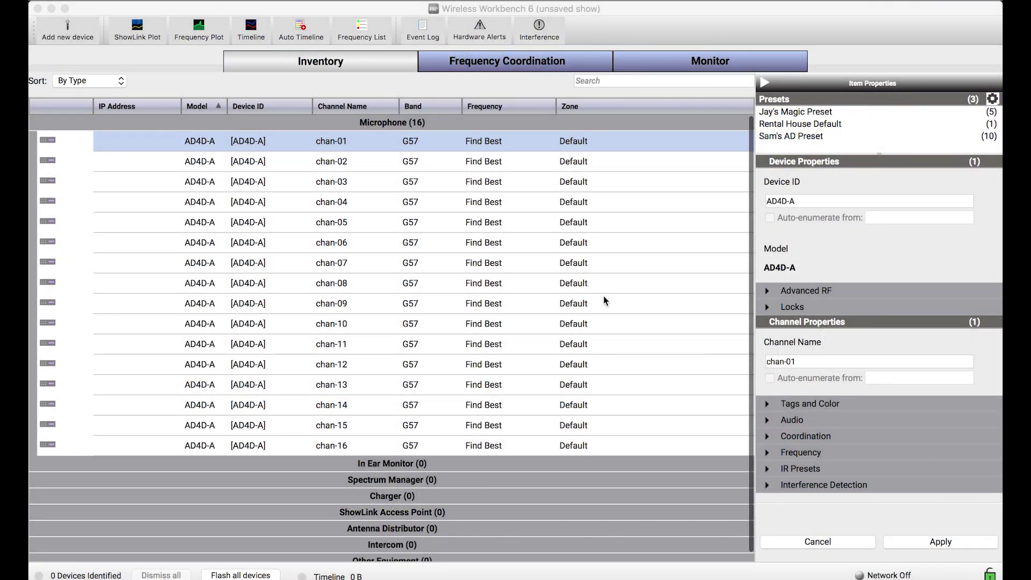
Step: Select all 16 AD4D-A channels, chan-01 through chan-16, in the inventory list
left_click(556, 449, "shift")
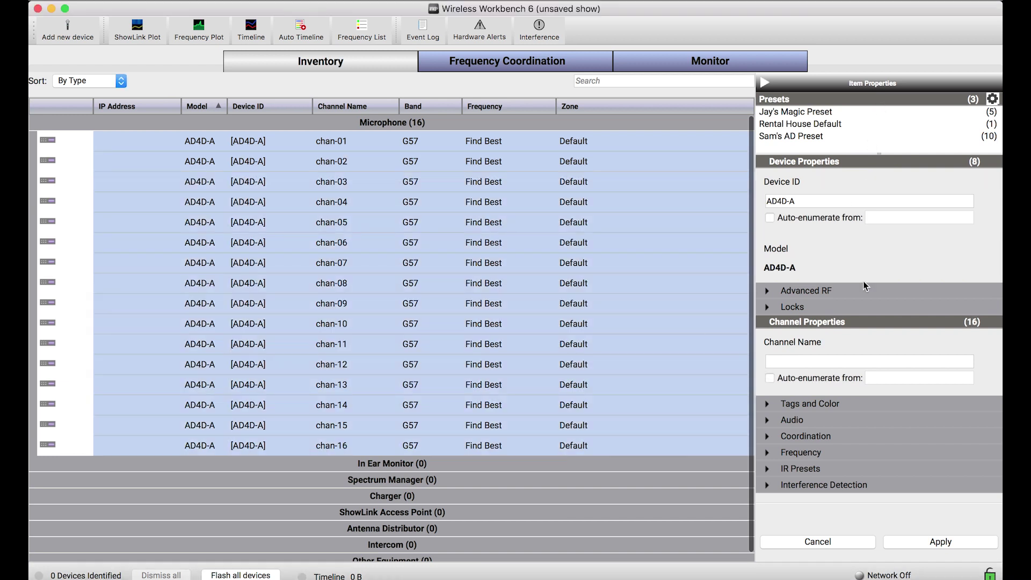
left_click(817, 363)
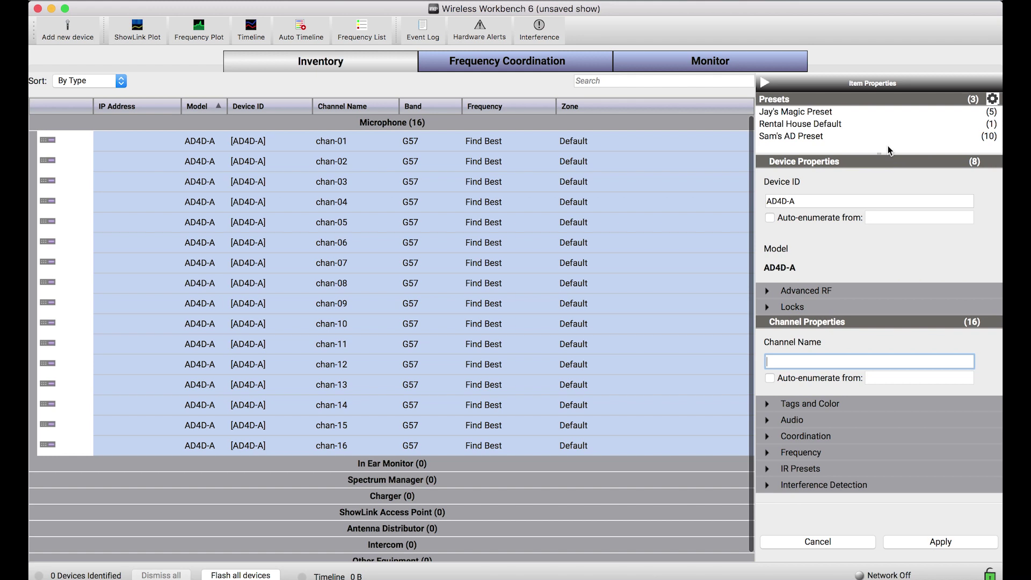
left_click(656, 204)
left_click(377, 143)
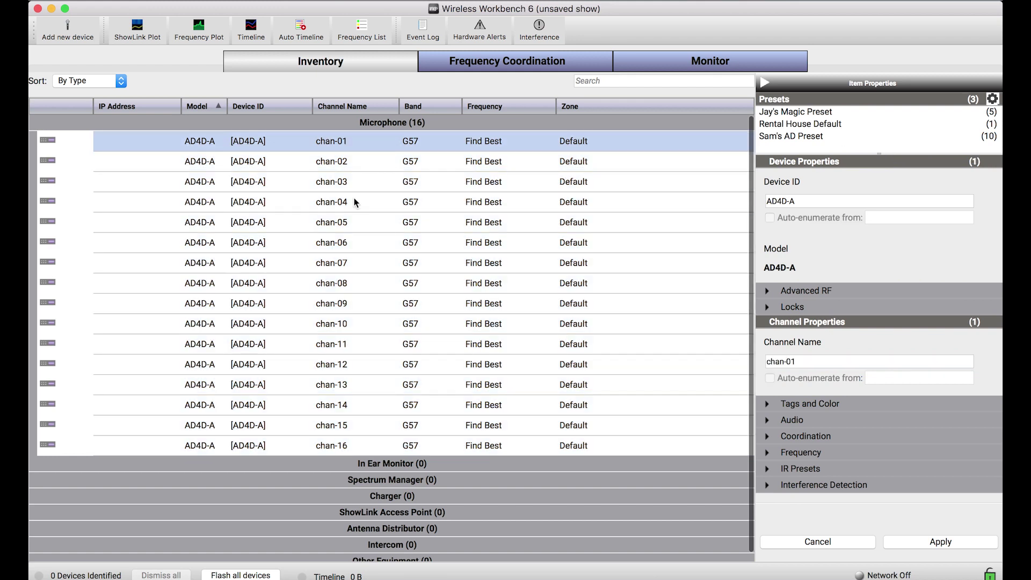
left_click(346, 447, "shift")
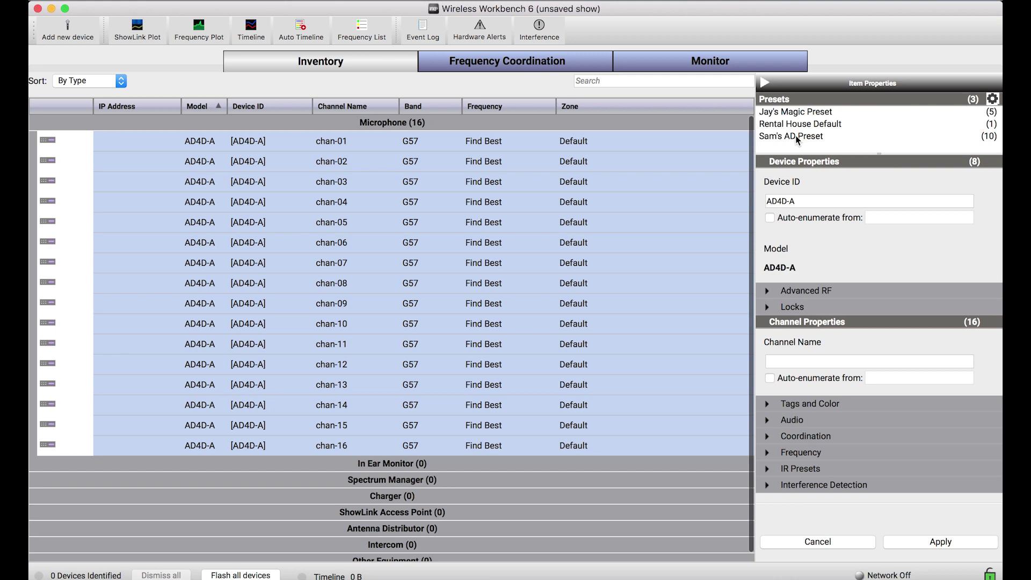
Step: Apply Sam's AD Preset to all 16 channels, naming them 'configed', then select chan-01 to verify
left_click(797, 137)
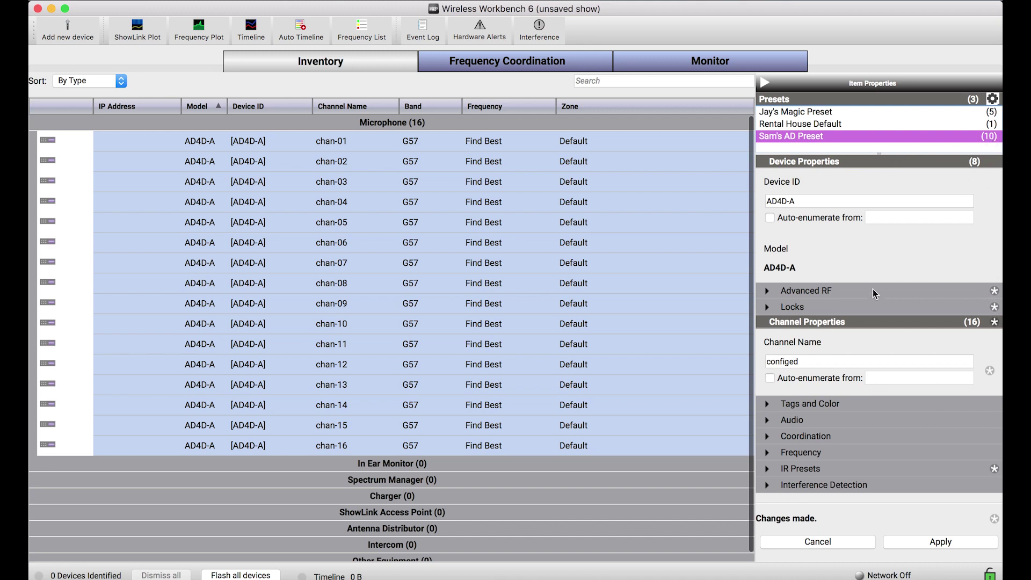
left_click(768, 291)
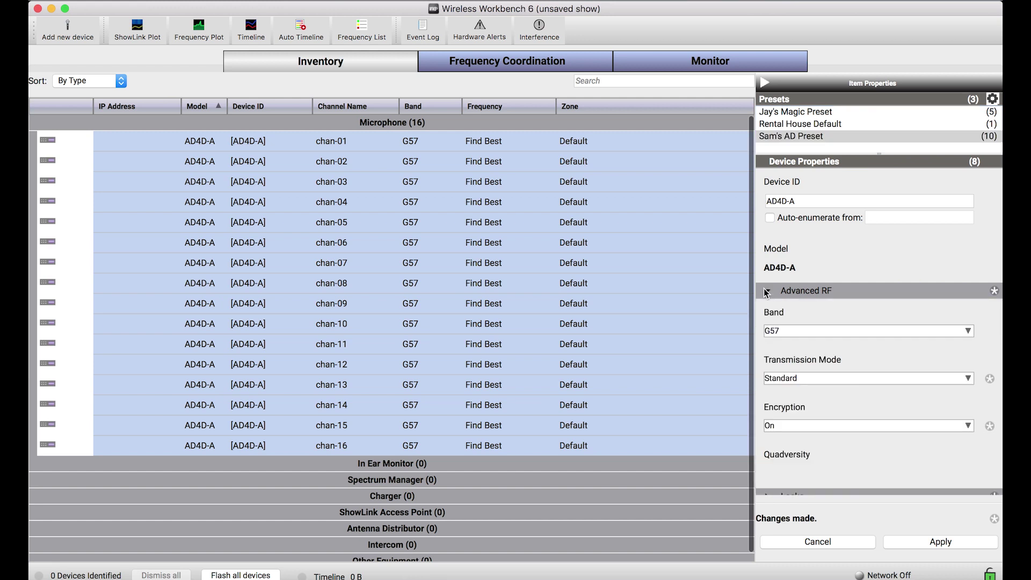
scroll(991, 238, "down", 2)
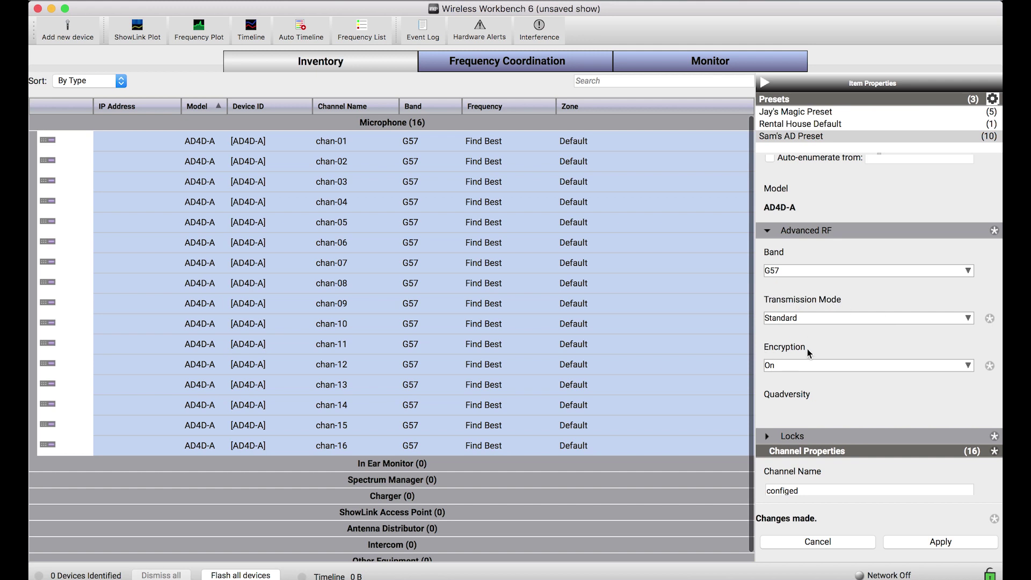
left_click(767, 232)
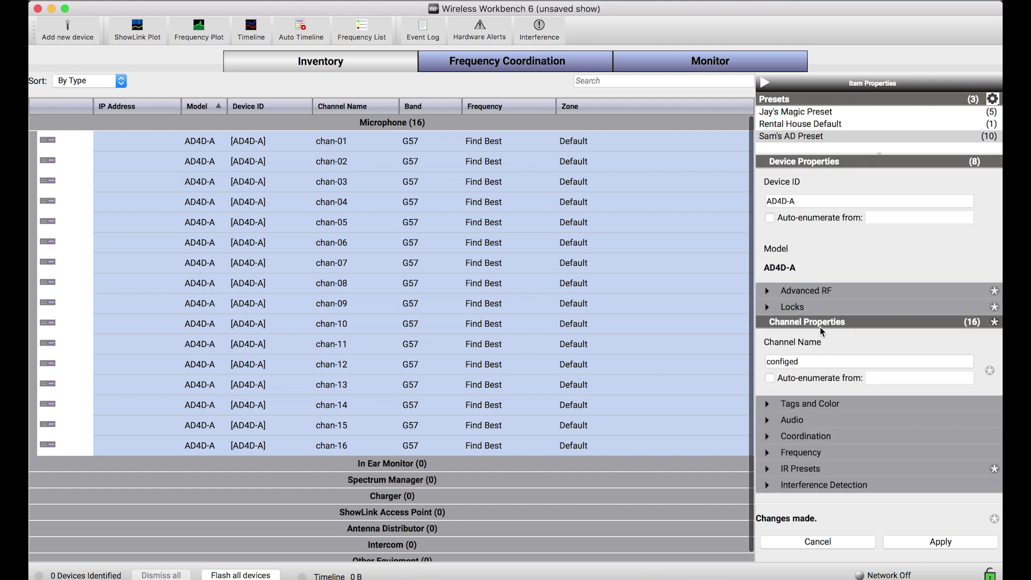
left_click(768, 472)
scroll(768, 475, "down", 5)
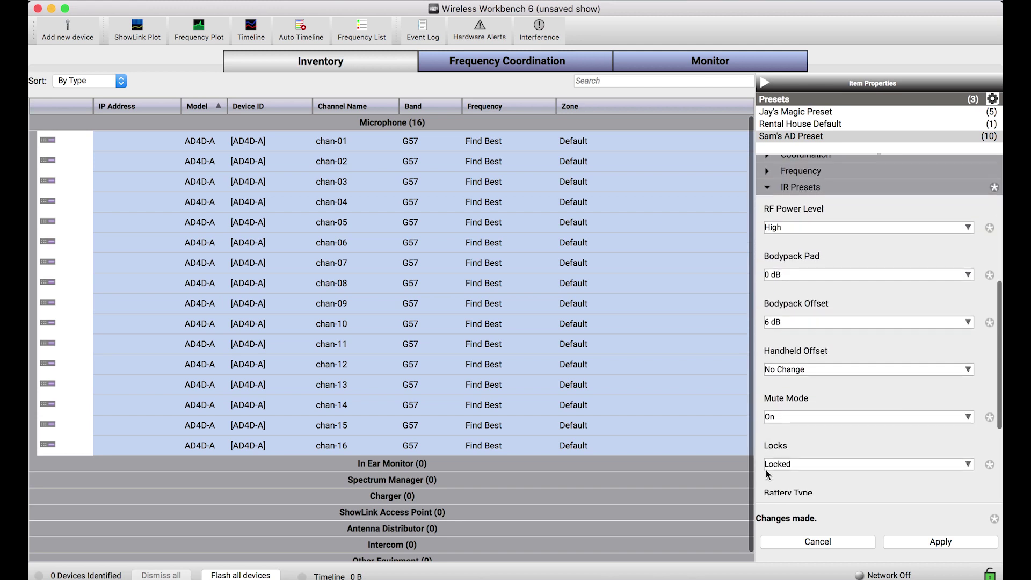
left_click(768, 189)
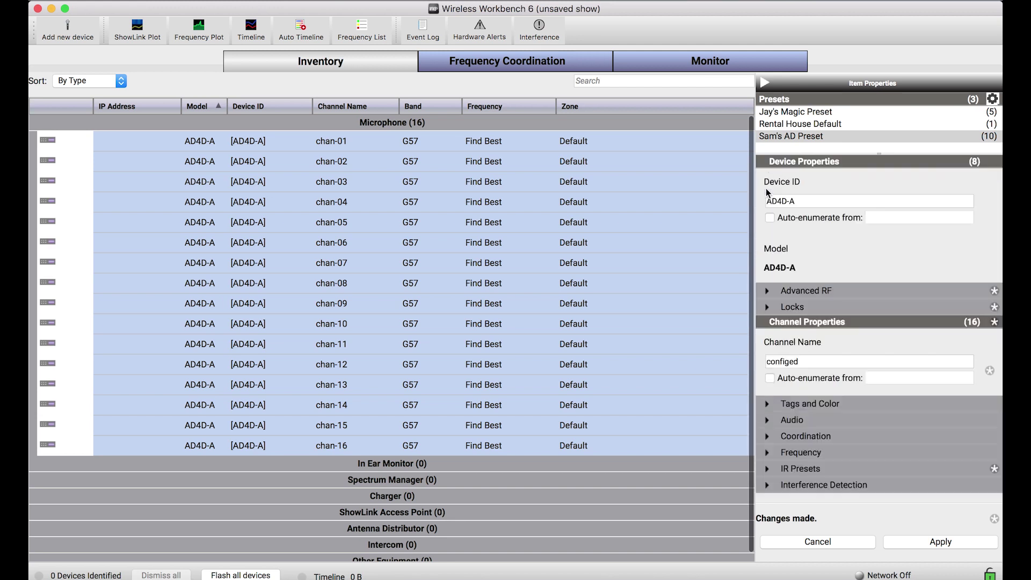
left_click(920, 548)
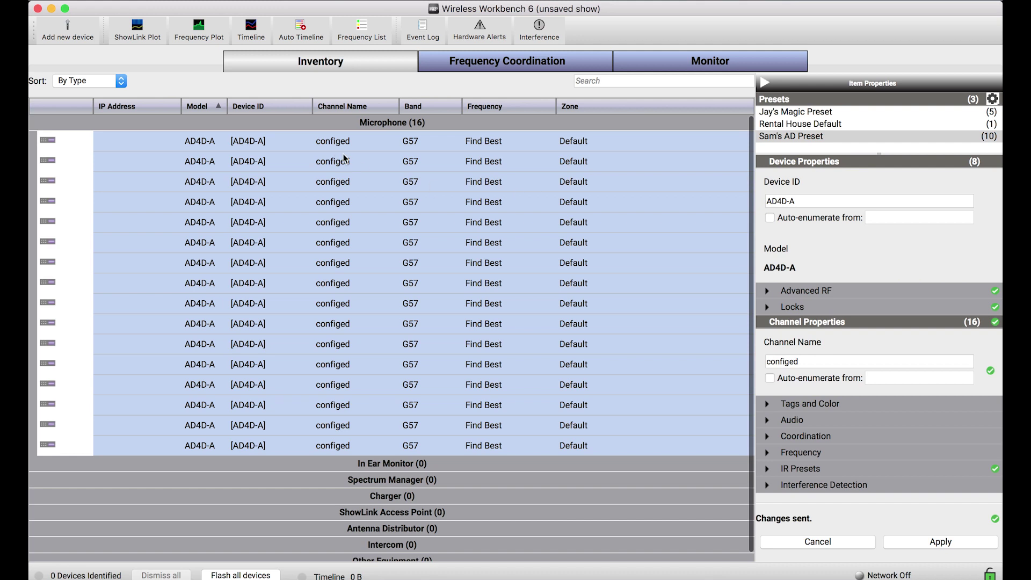
left_click(380, 199)
left_click(357, 142)
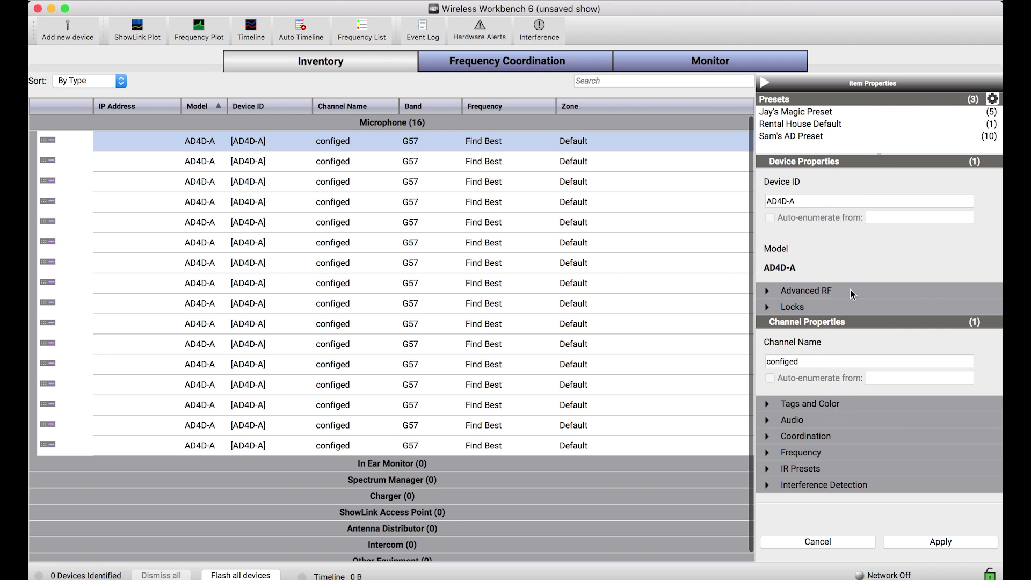
Step: Save the current 23 channel settings as a new preset named 'Rental House Main Preset'
left_click(992, 100)
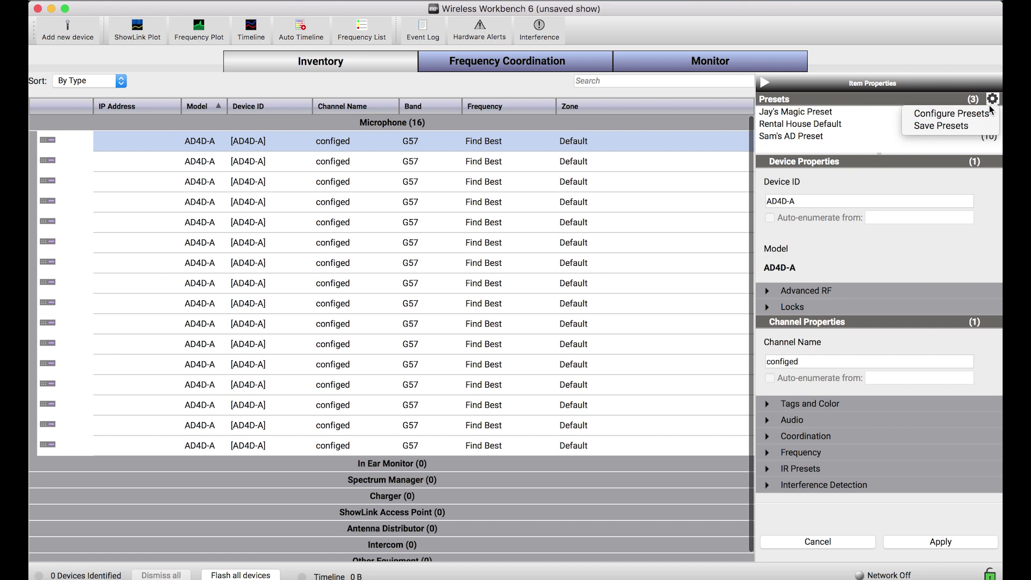
left_click(972, 132)
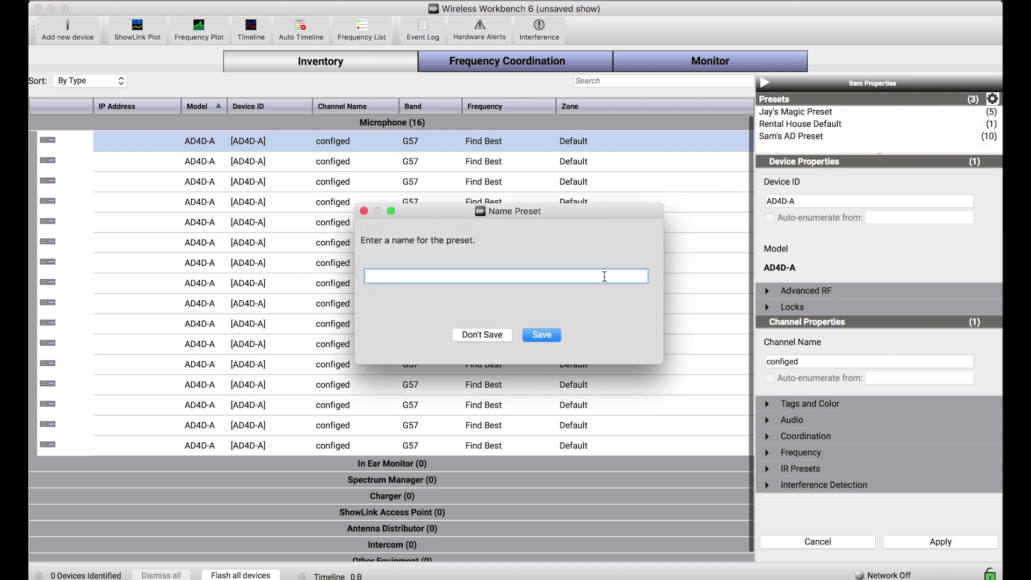
type("Rental House Main Preset")
left_click(542, 335)
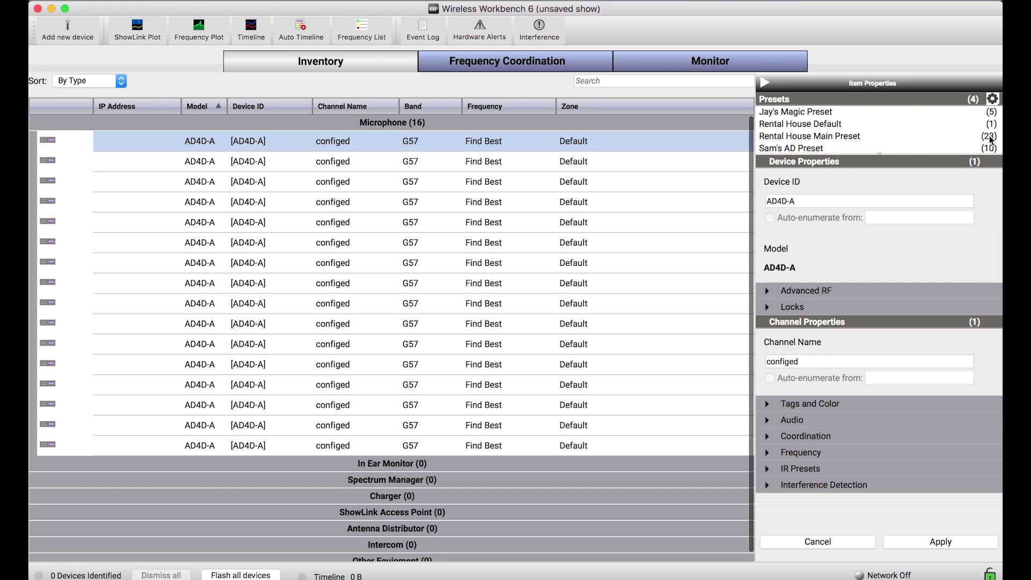
Step: Open Tools > Preset Configuration and begin adding a new preset by device model
left_click(993, 100)
left_click(245, 1)
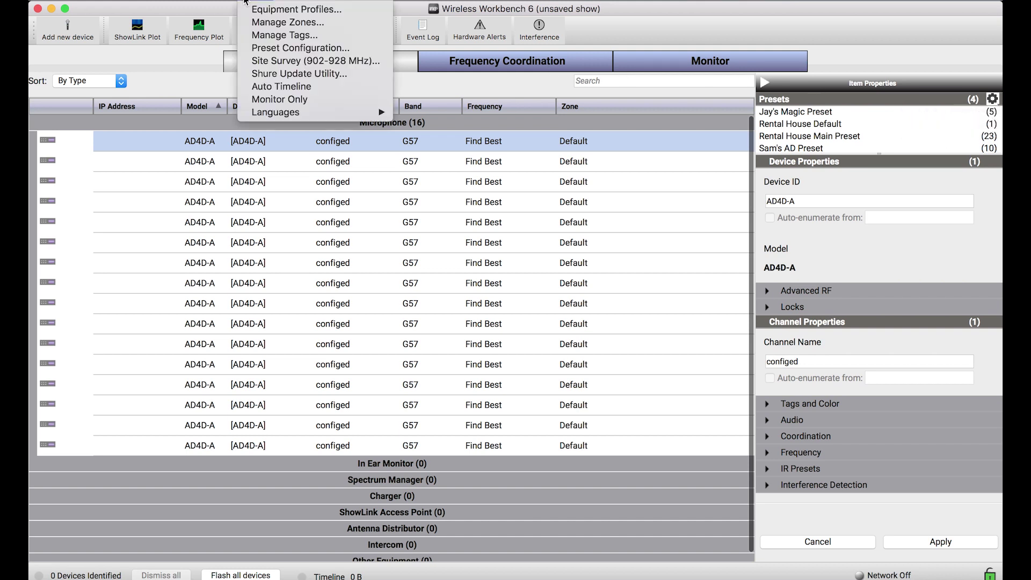
left_click(291, 53)
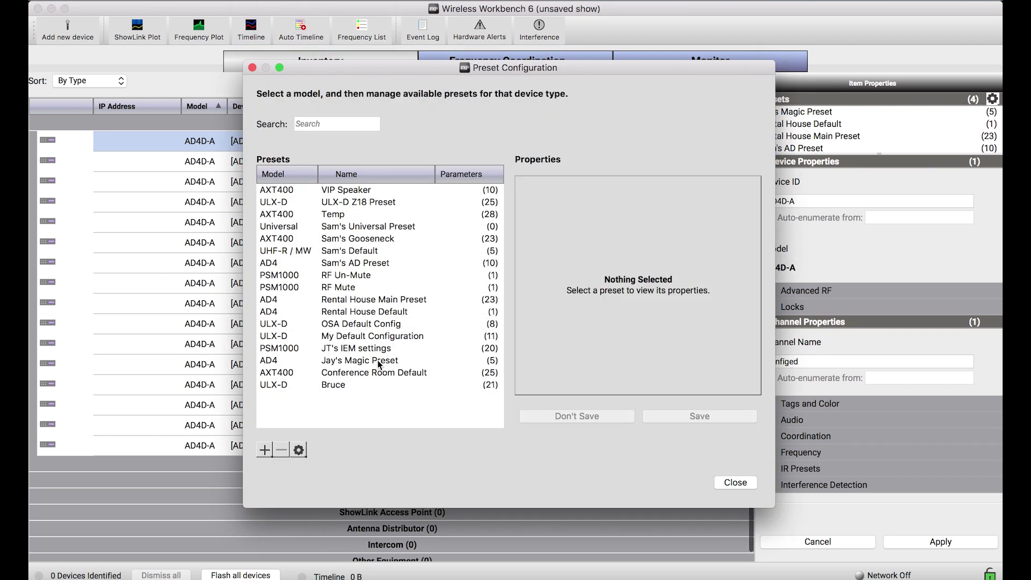
left_click(264, 451)
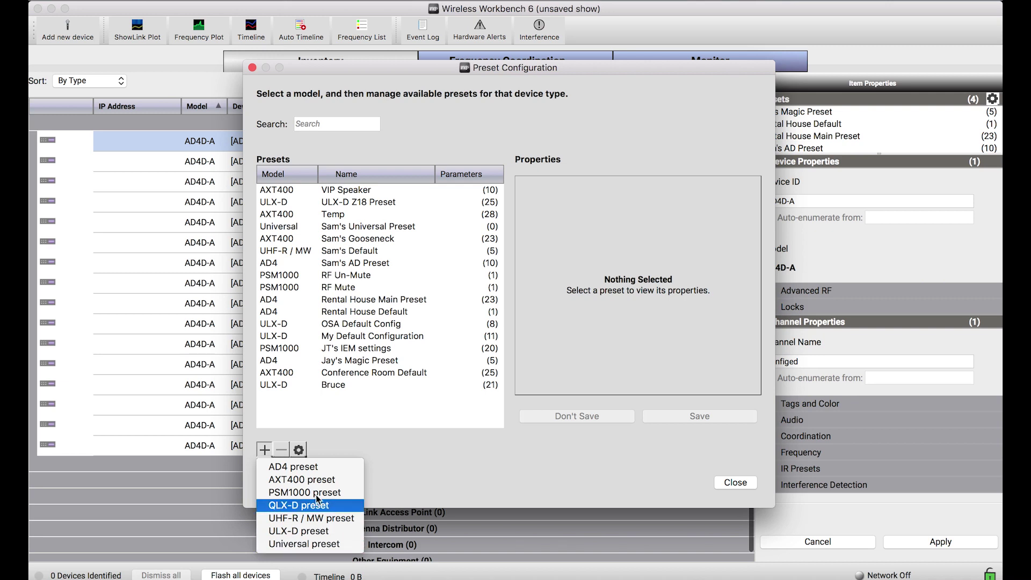
Step: Create a new AD4 preset named 'AD Preset' and select it for editing
left_click(309, 467)
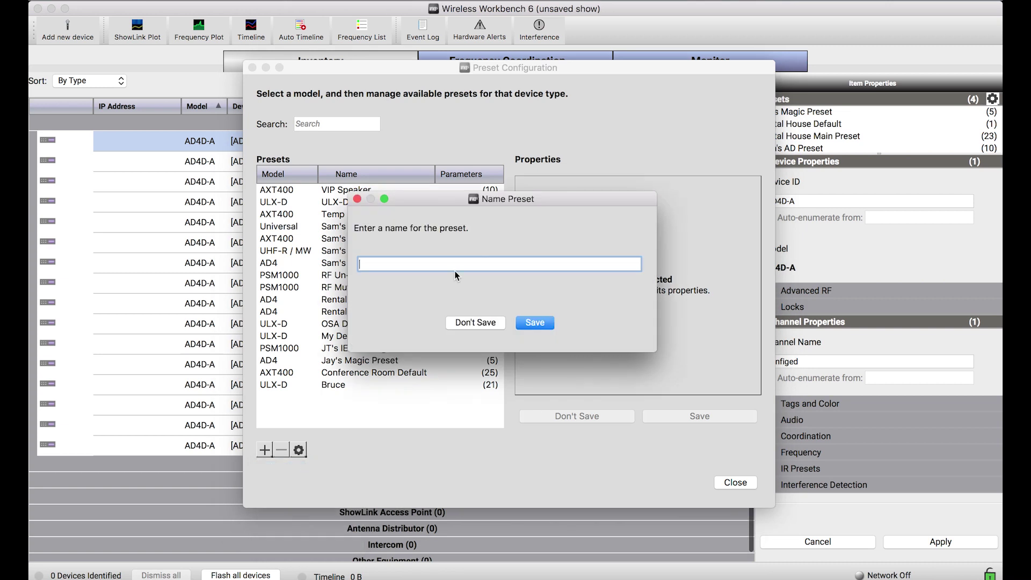
type("AD Preset")
left_click(545, 322)
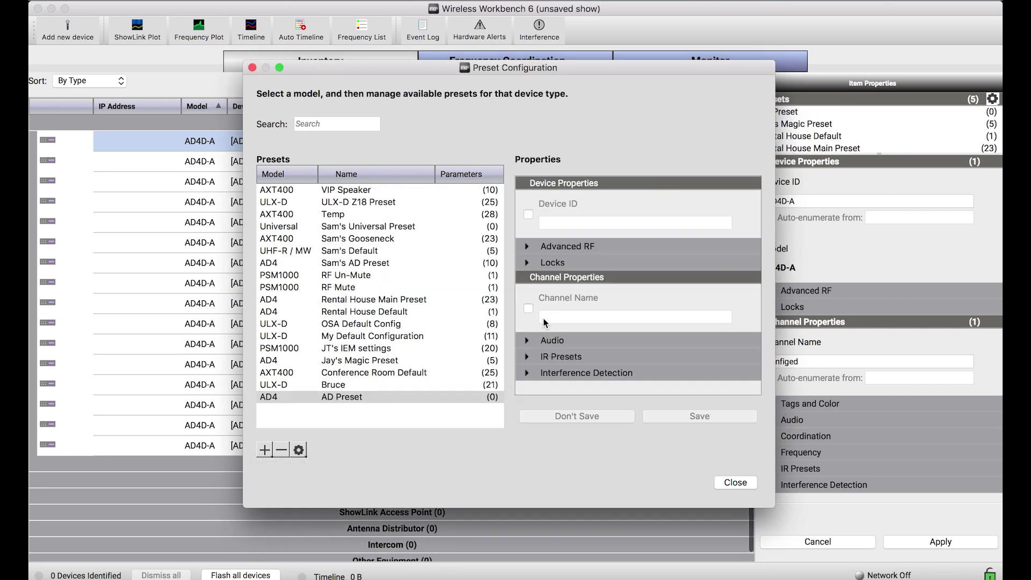
left_click(337, 396)
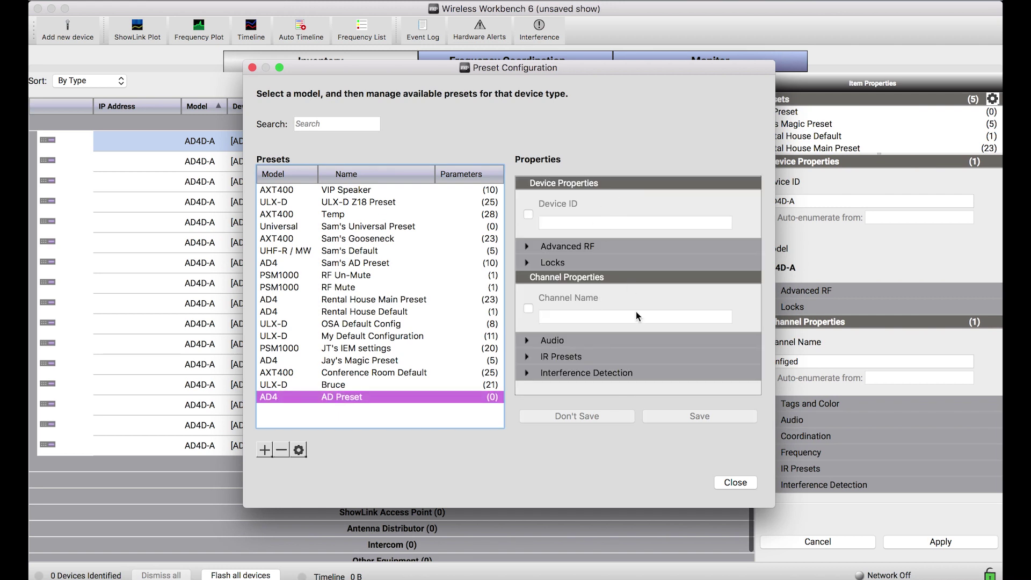
Step: Enable the Device ID setting with the ID 'Device' and save AD Preset
left_click(528, 215)
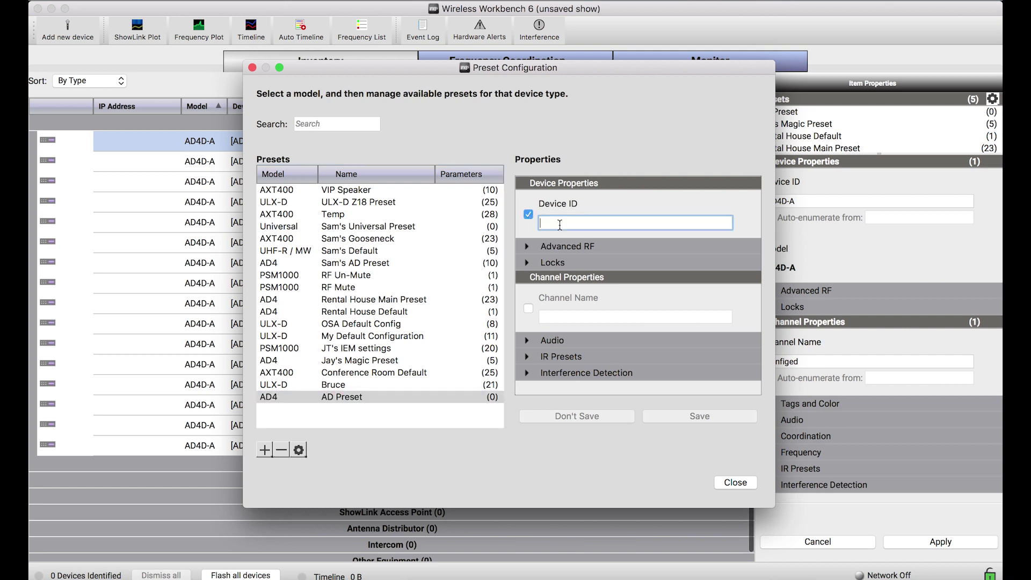
type("Device-")
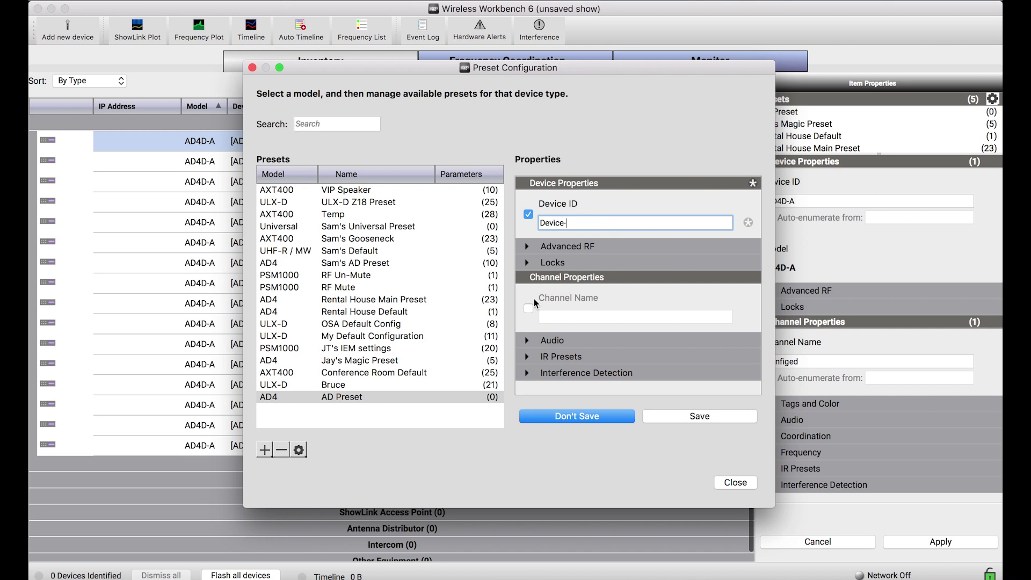
left_click(527, 249)
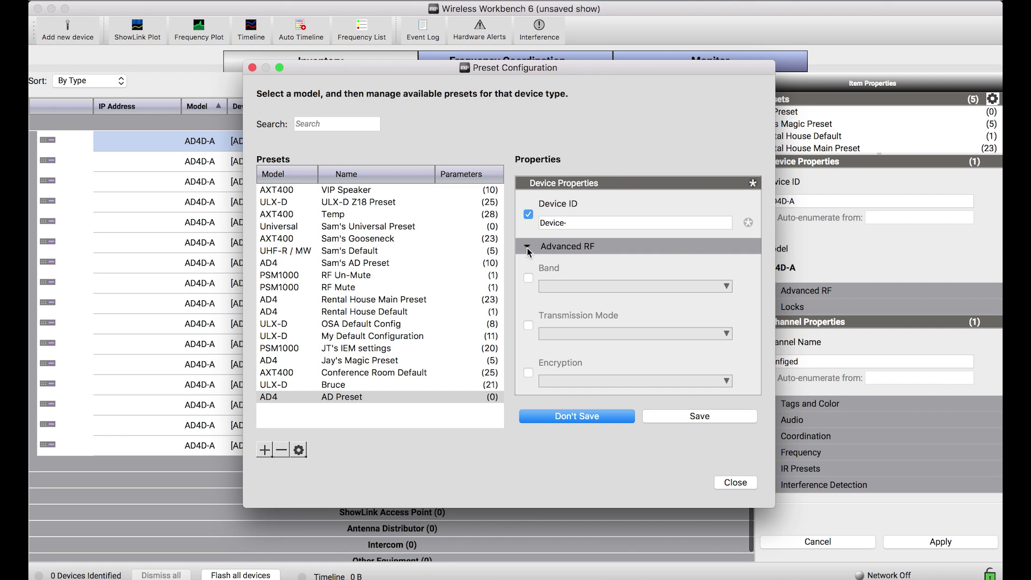
left_click(527, 248)
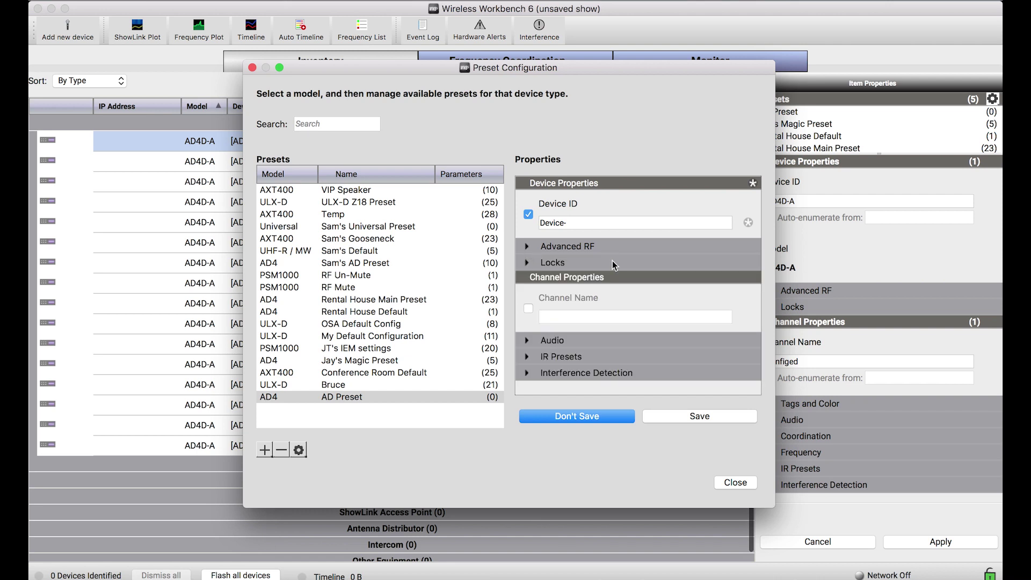
left_click(681, 421)
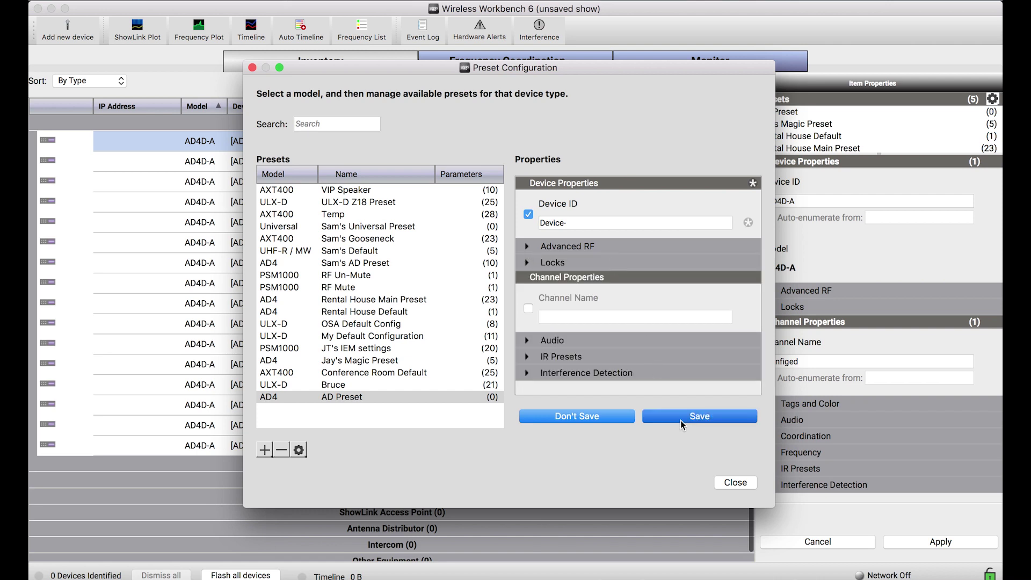
left_click(681, 420)
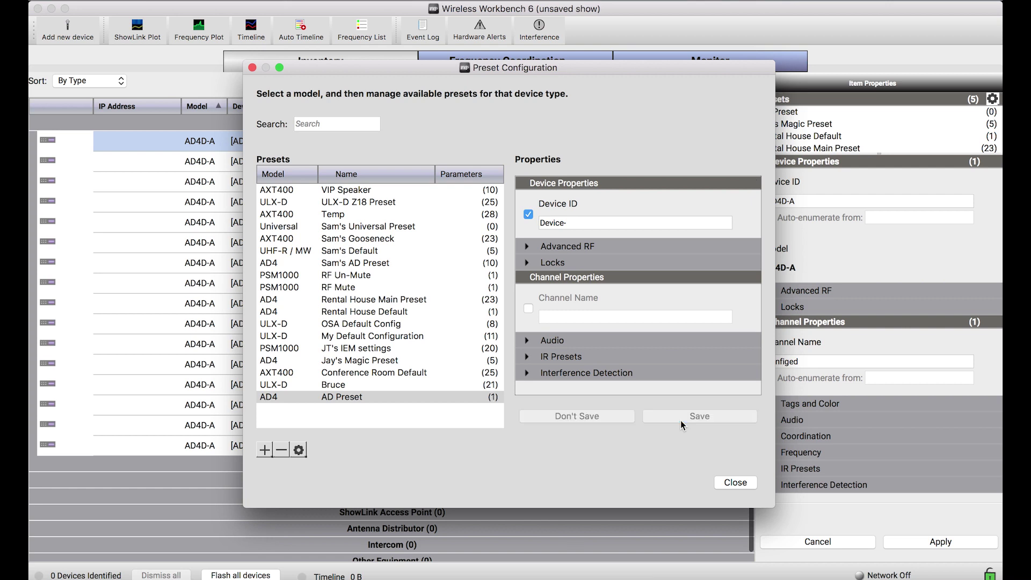